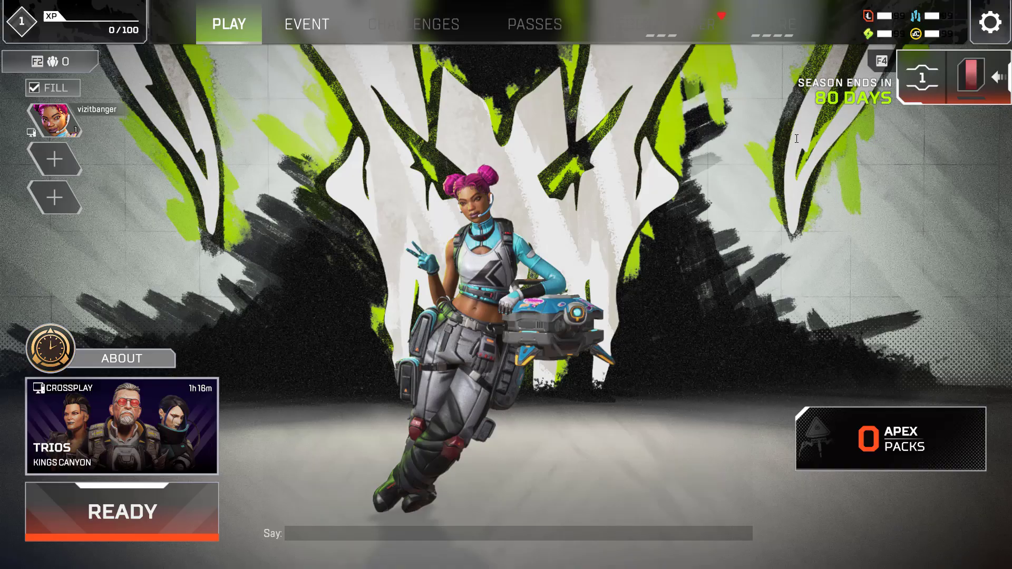
- Open Apex Legends' settings and scroll the VIDEO tab down to Texture Streaming Budget
left_click(996, 29)
left_click(535, 301)
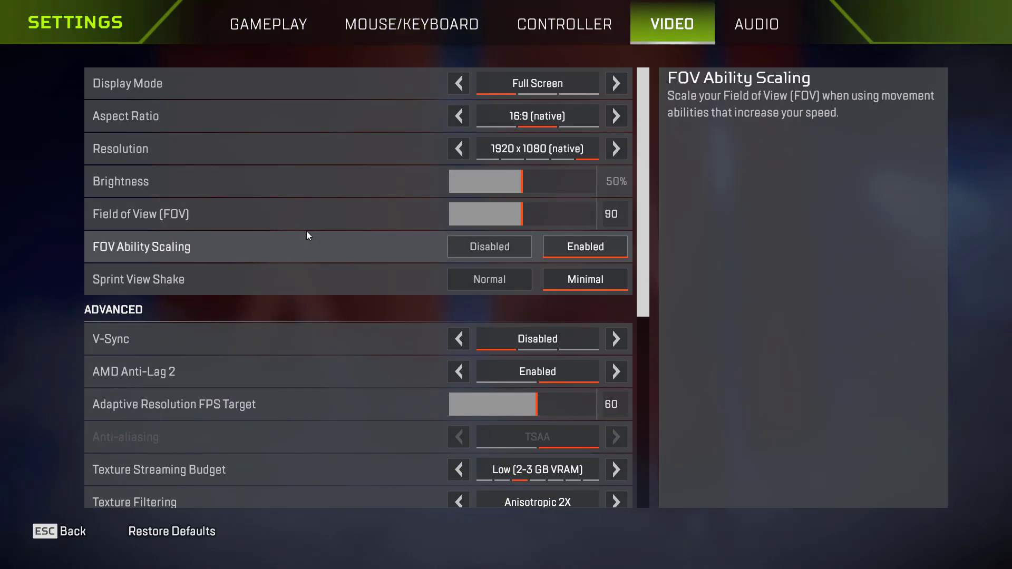
scroll(306, 231, "down", 5)
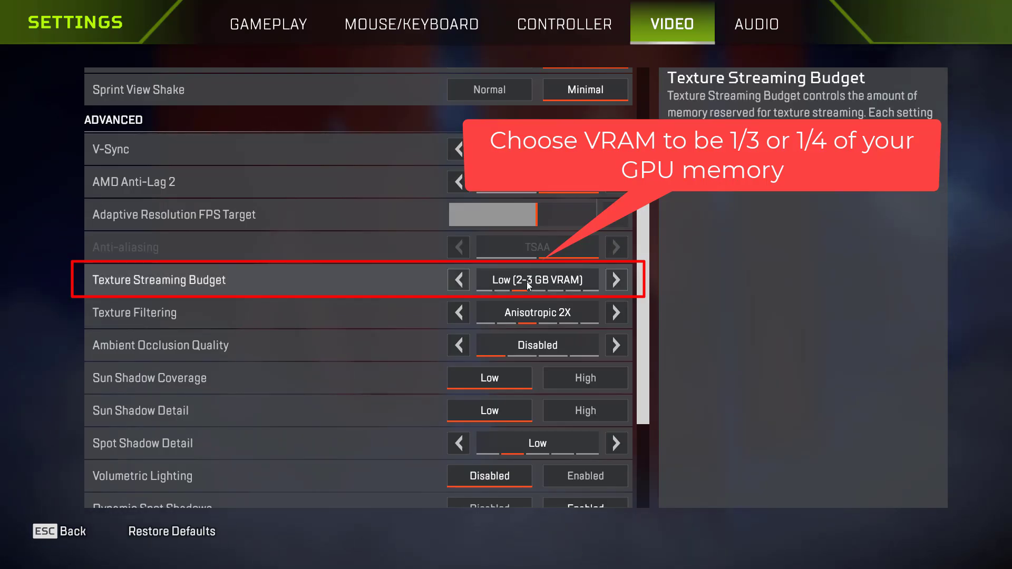
- Lower Texture Streaming Budget to Very Low (2GB VRAM) and Spot Shadow Detail to Disabled, then return to the lobby
left_click(459, 281)
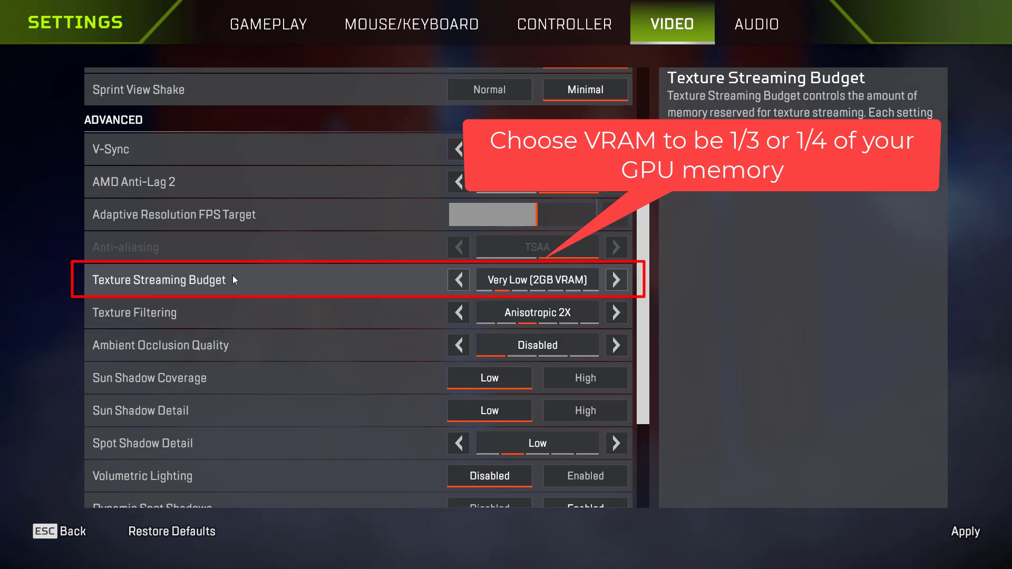
scroll(236, 279, "down", 3)
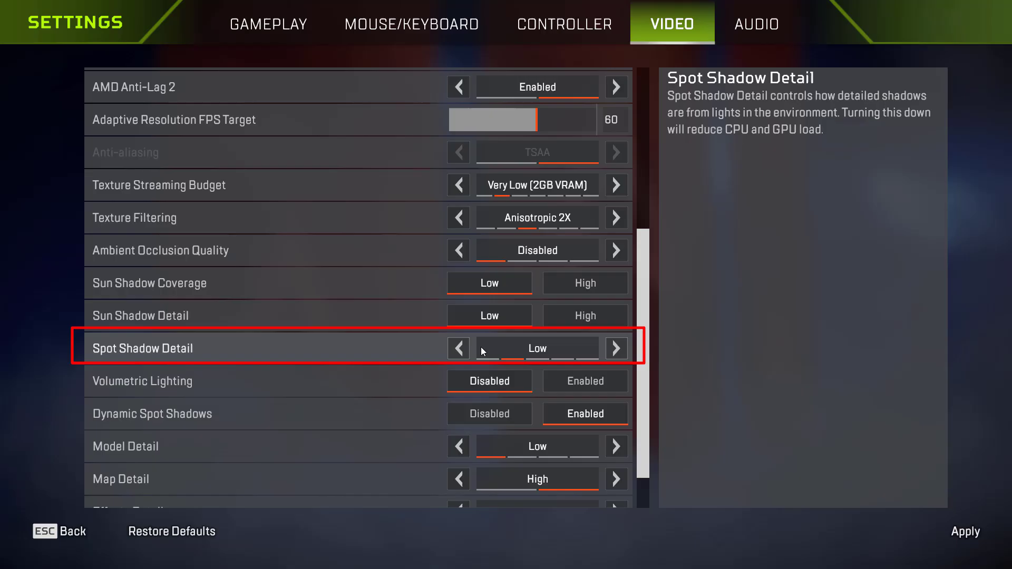
left_click(459, 349)
scroll(523, 352, "down", 1)
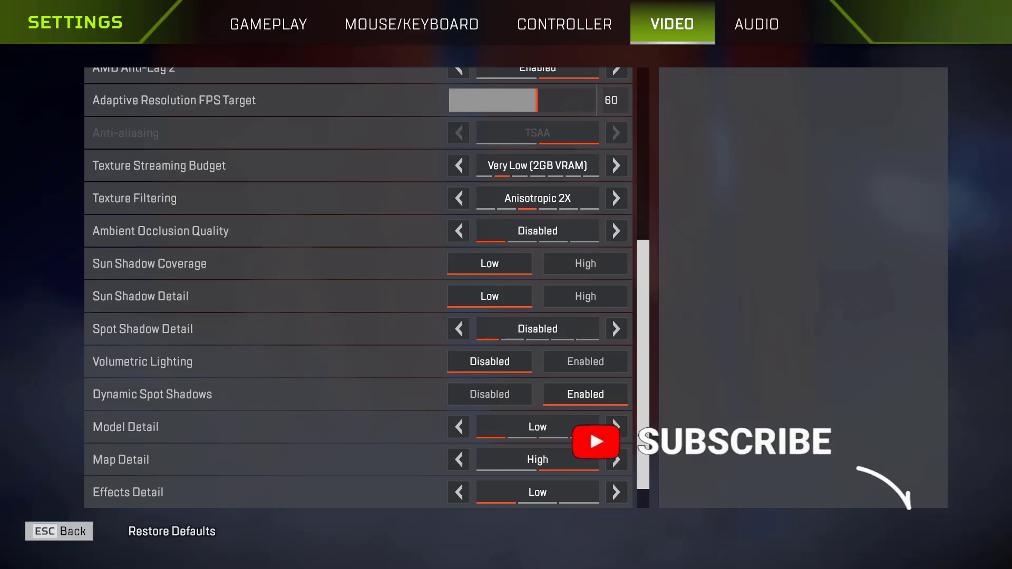
left_click(63, 530)
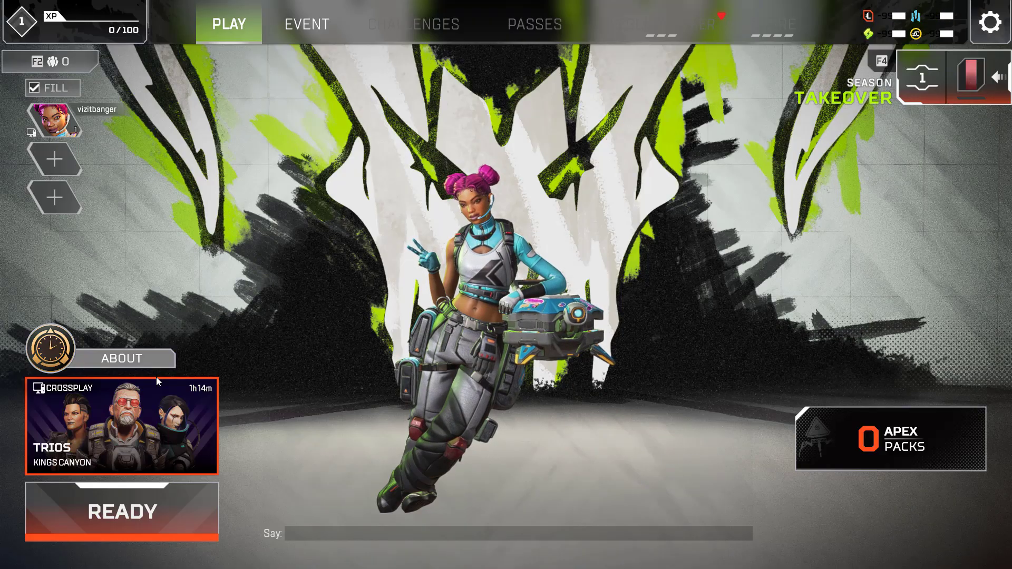
- Exit Apex Legends to the desktop through the gear menu, confirming with YES
left_click(1001, 22)
left_click(534, 329)
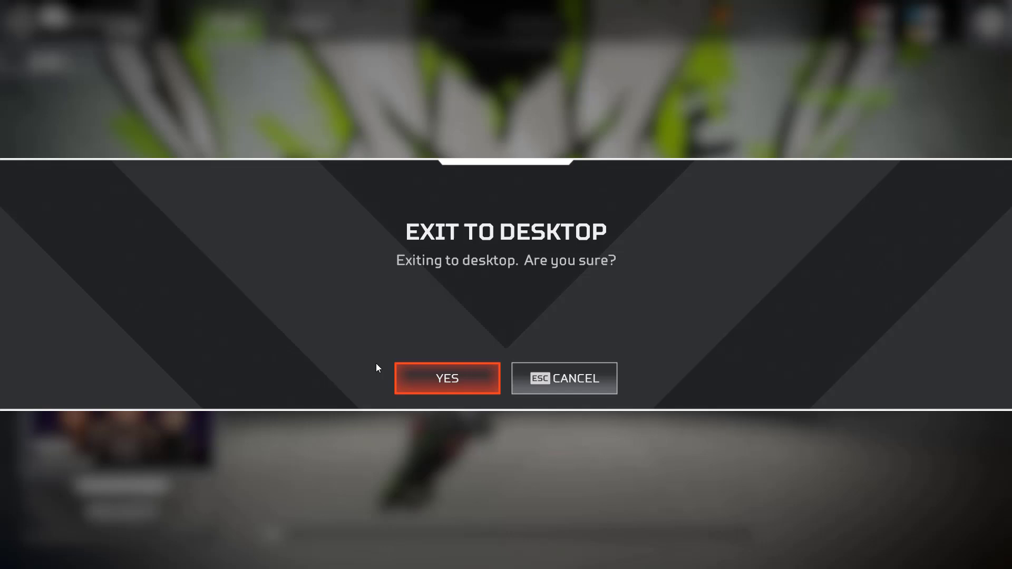
left_click(455, 383)
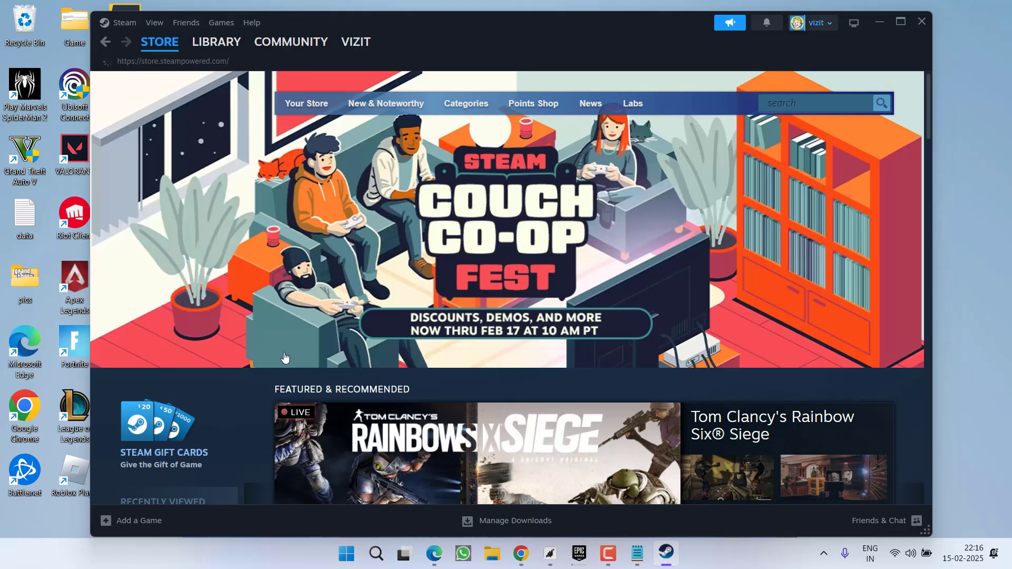
- Open Stormgate's Properties from the Steam library
left_click(226, 41)
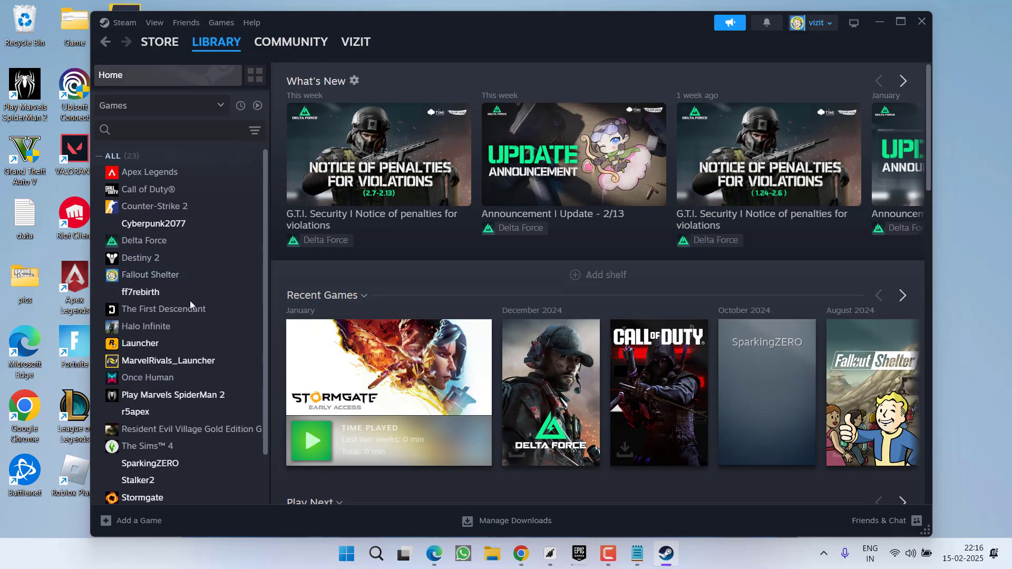
scroll(111, 389, "down", 2)
right_click(139, 445)
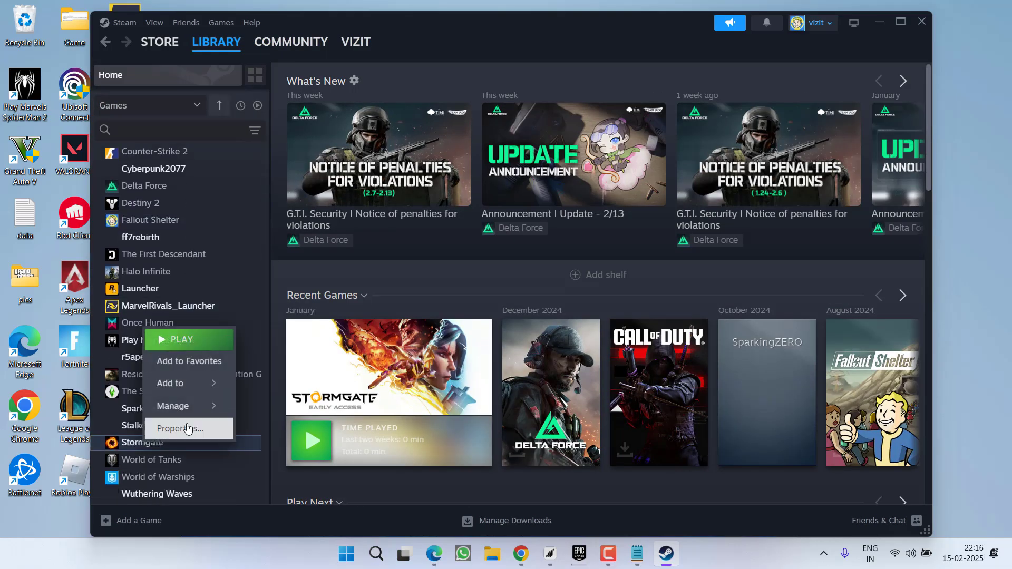
left_click(188, 427)
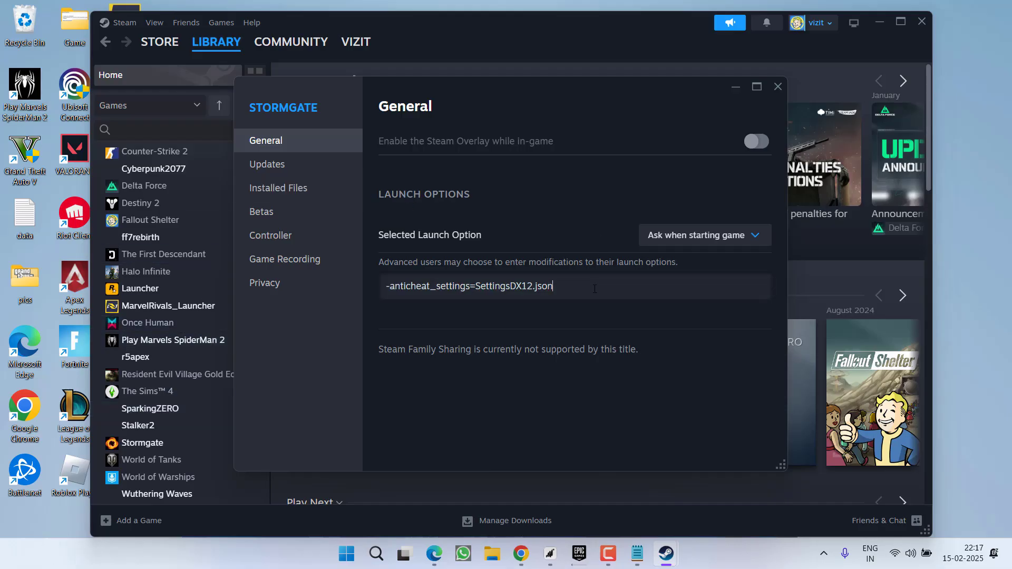
- Replace Stormgate's launch options with -d3d11, then close the properties and Steam
left_click_drag(559, 286, 312, 287)
type("-")
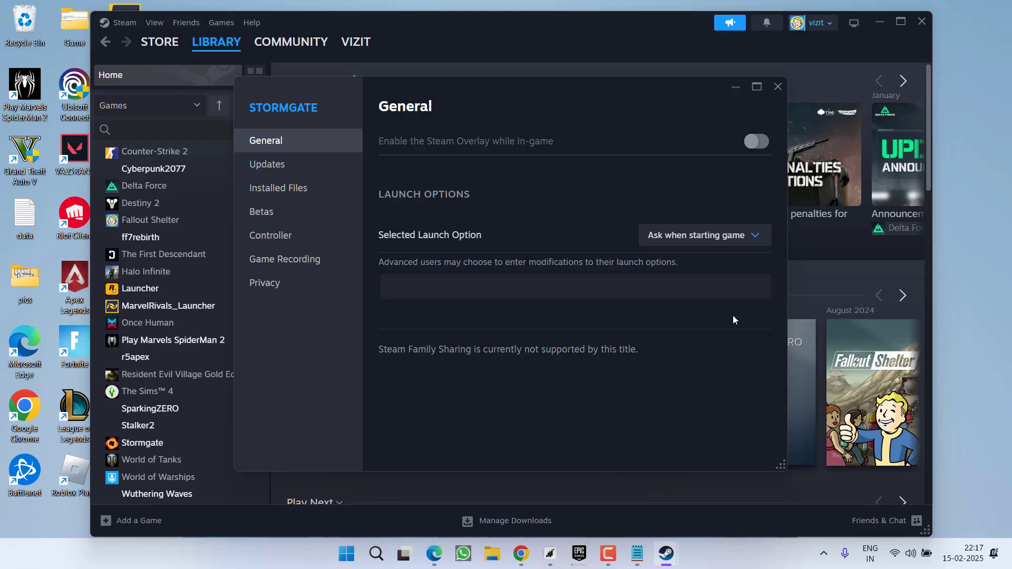
type("d3d")
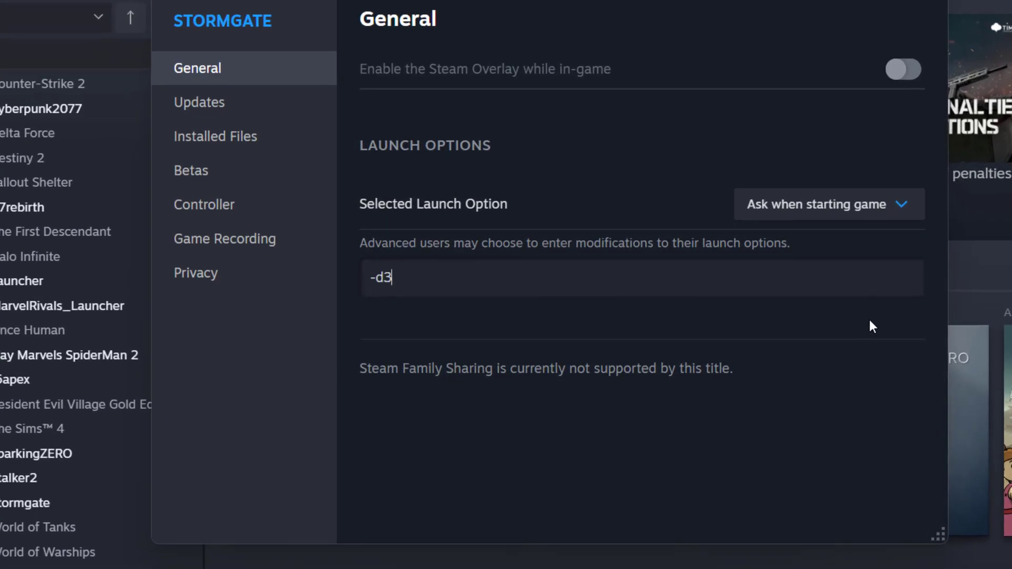
type("11")
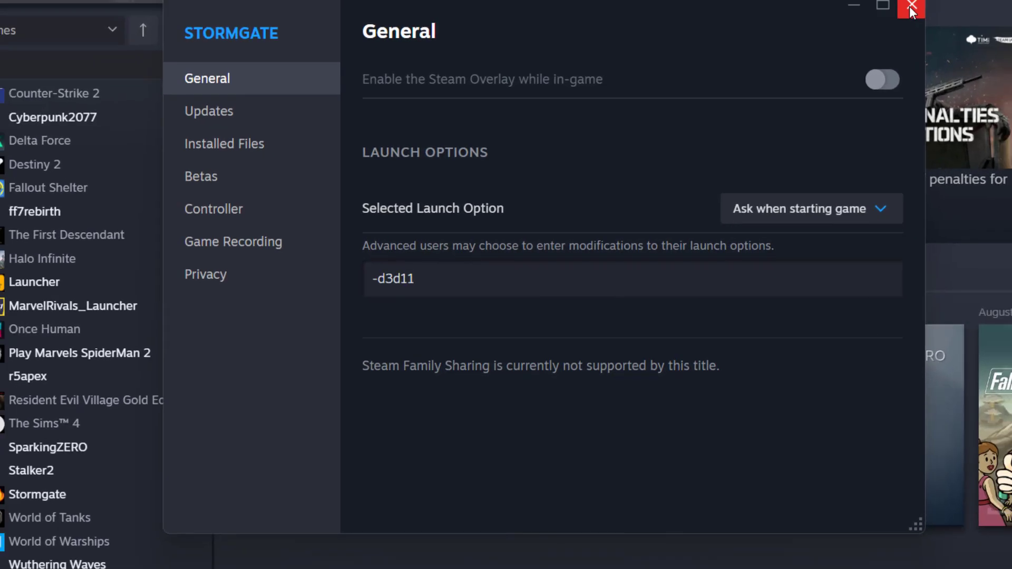
left_click(912, 9)
left_click(945, 7)
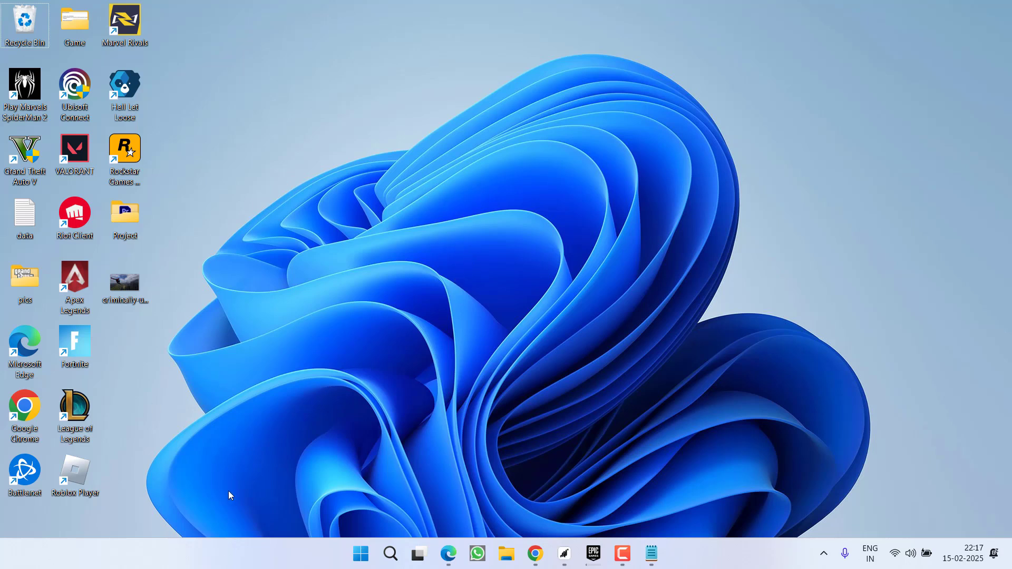
- Launch Device Manager and expand Display adaptors to list AMD Radeon(TM) Graphics and Radeon RX 5500M
right_click(360, 553)
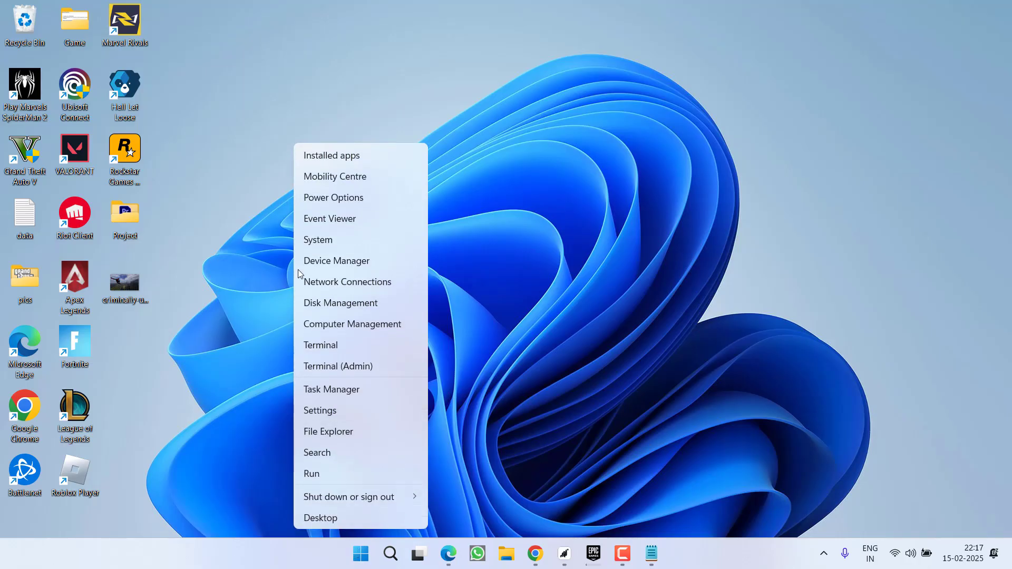
left_click(335, 263)
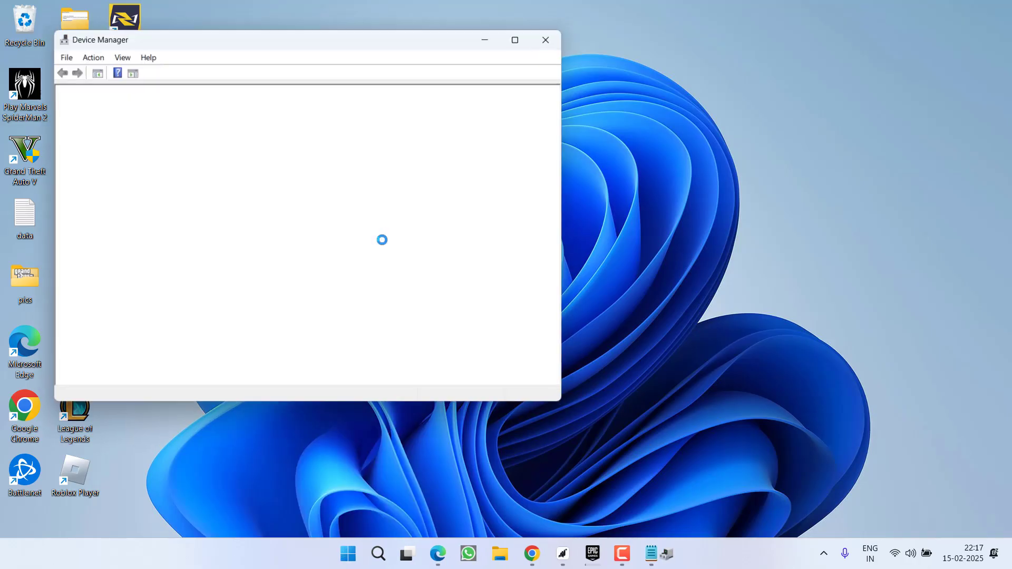
double_click(106, 184)
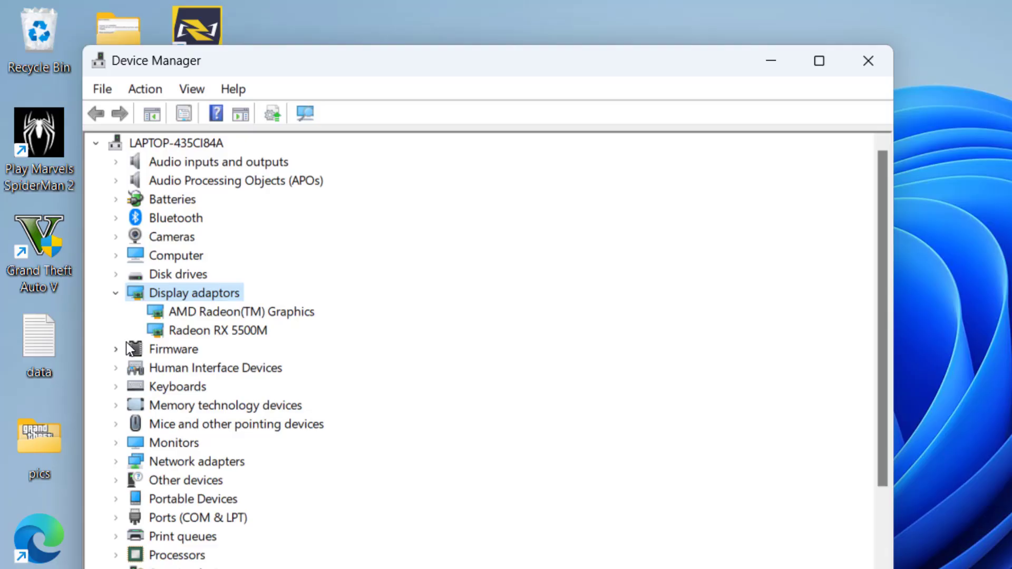
left_click(280, 310)
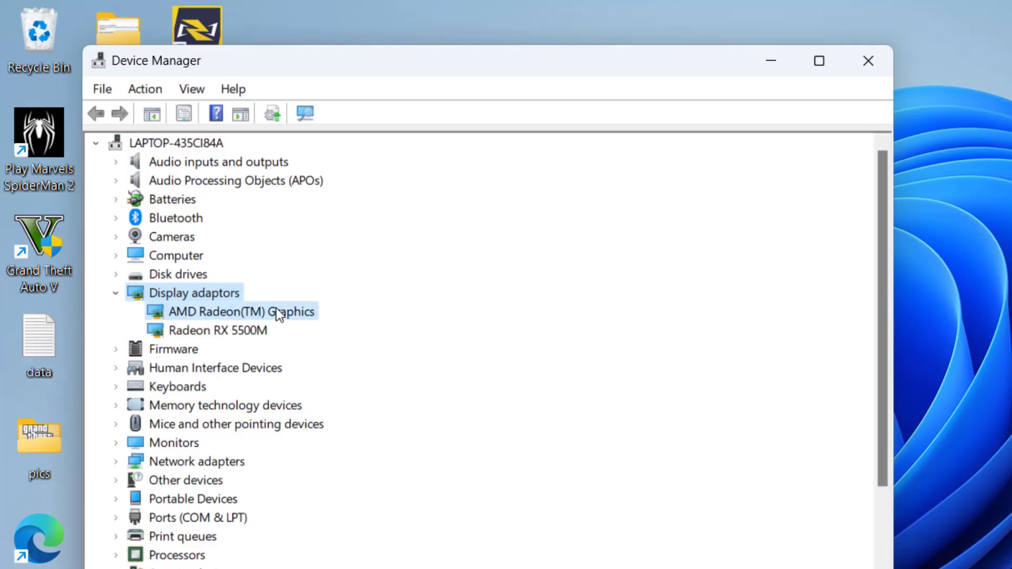
right_click(304, 313)
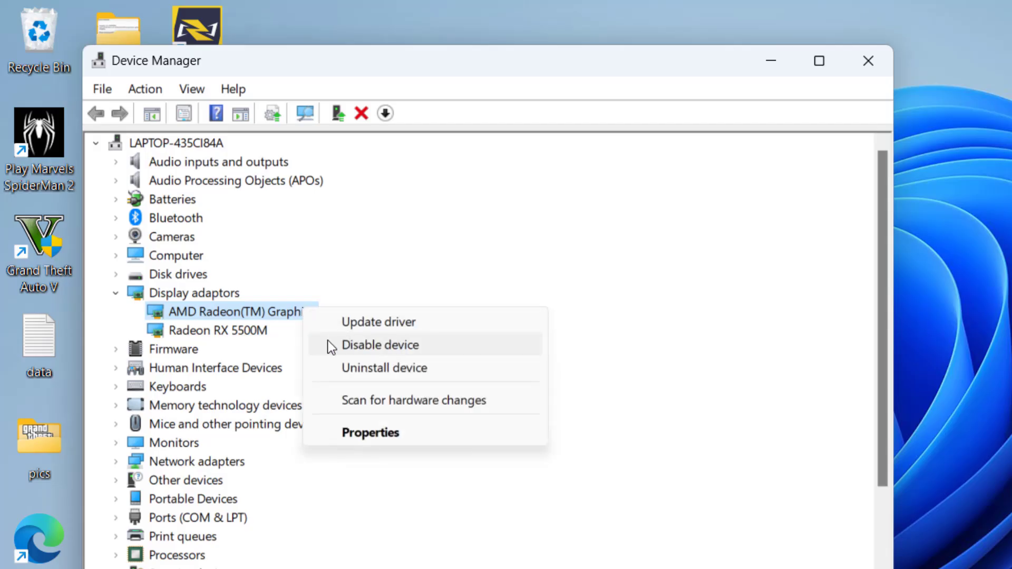
left_click(657, 362)
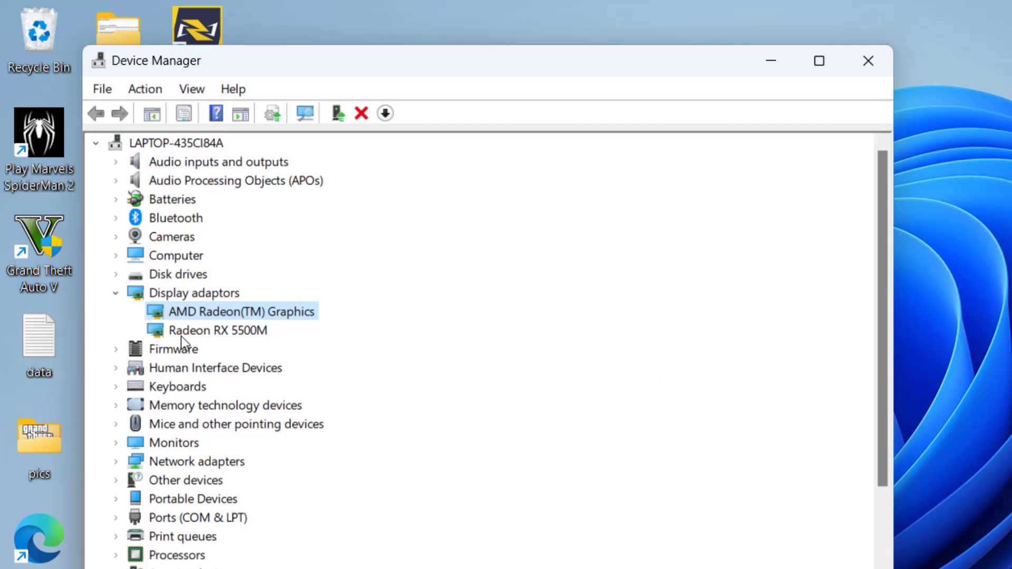
- Check the Radeon RX 5500M driver version 32.0.12033.1030 in its properties, then close Device Manager
right_click(236, 328)
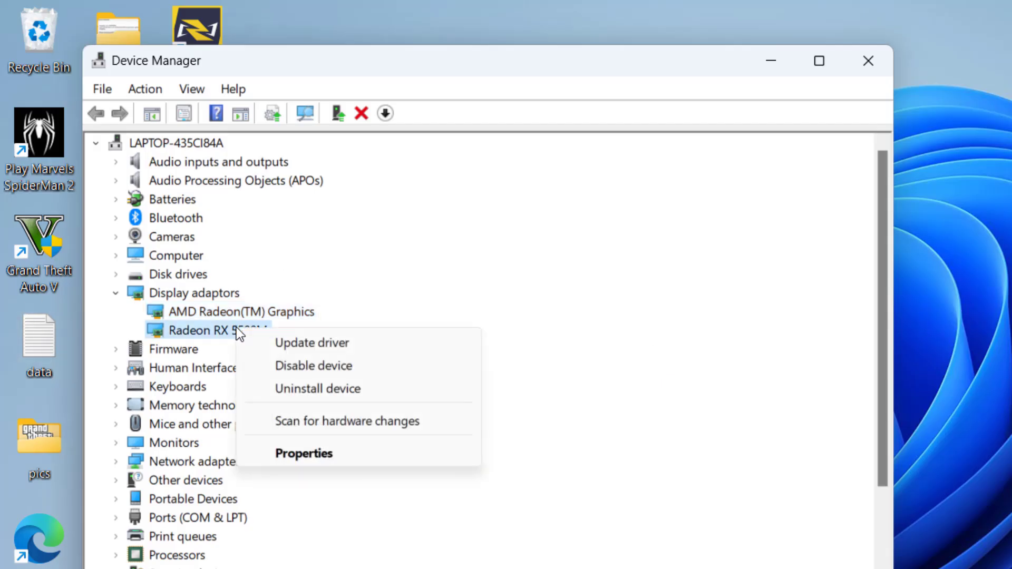
left_click(330, 456)
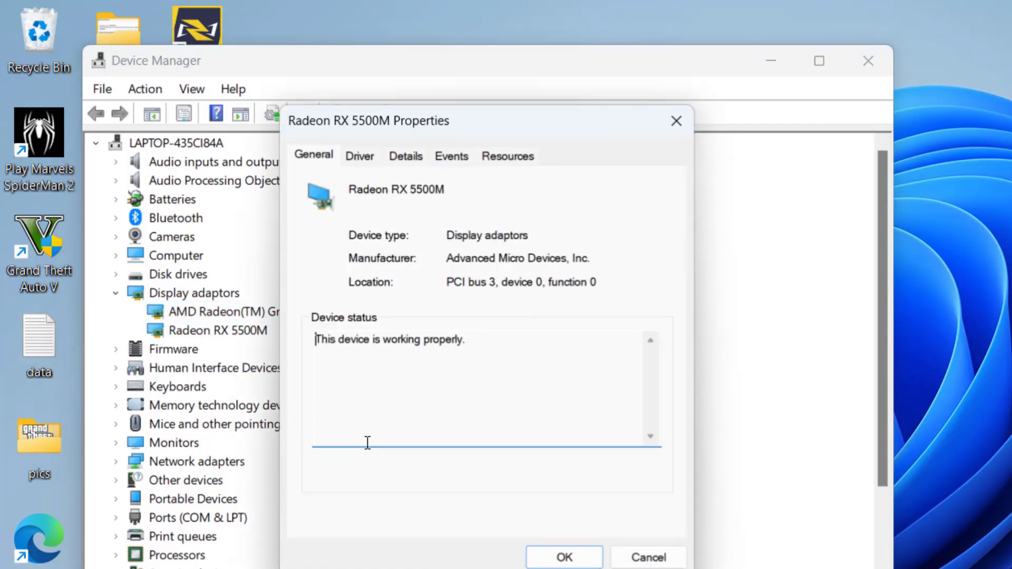
left_click(359, 155)
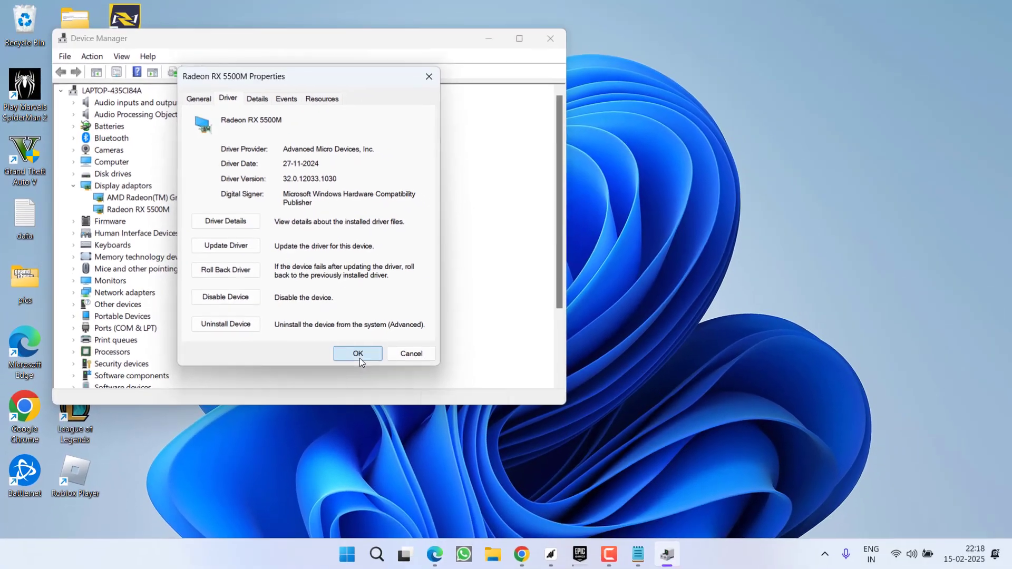
left_click(358, 353)
left_click(549, 38)
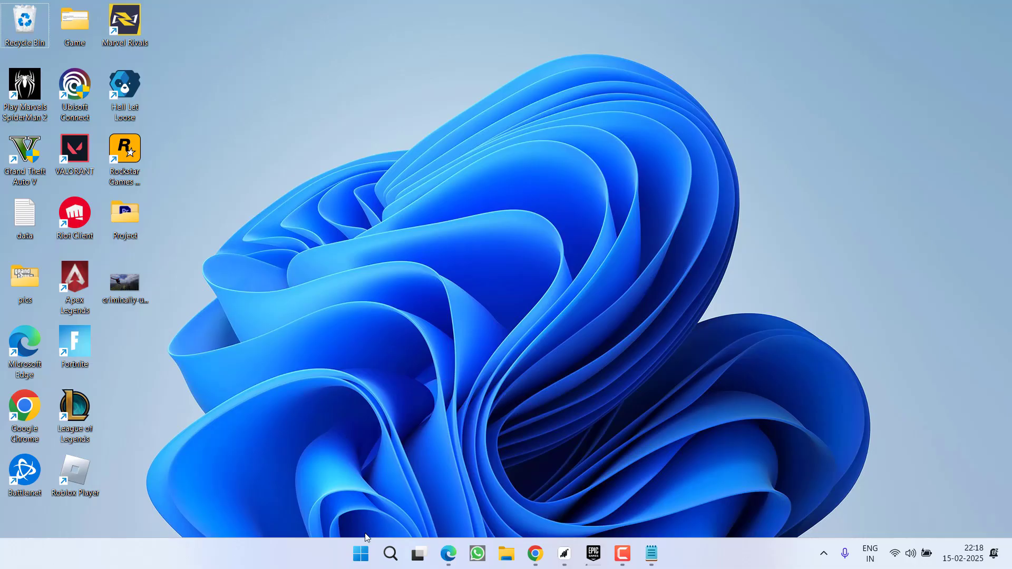
- Launch Registry Editor with regedit from the Run box, allowing the UAC prompt
right_click(360, 554)
left_click(328, 480)
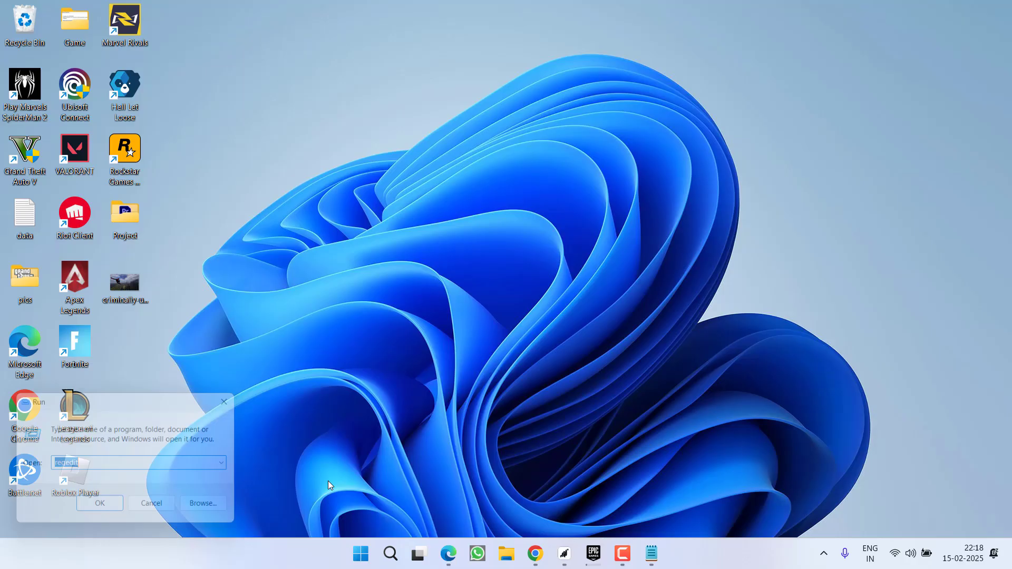
type("reg")
key("Down")
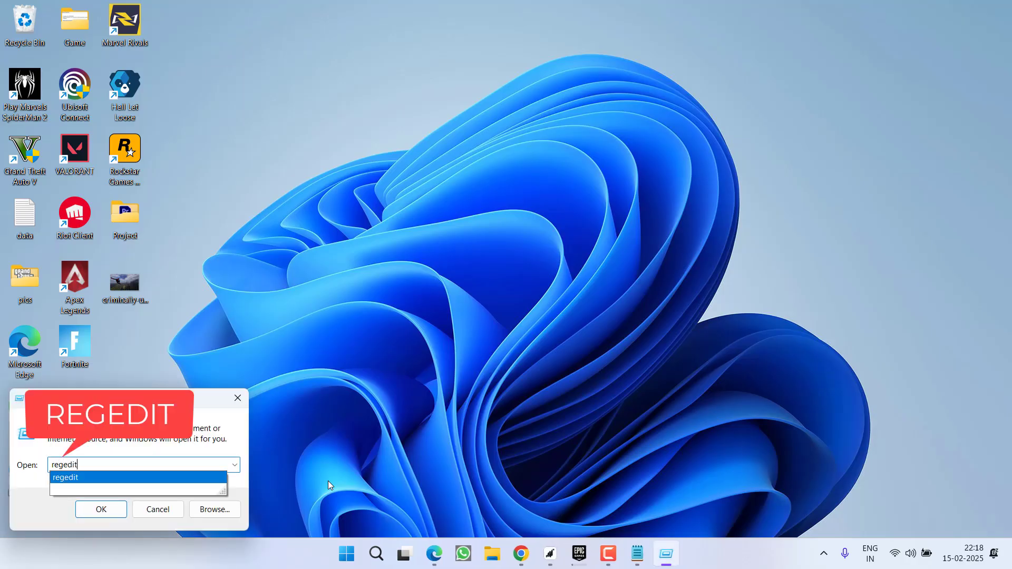
key("Return")
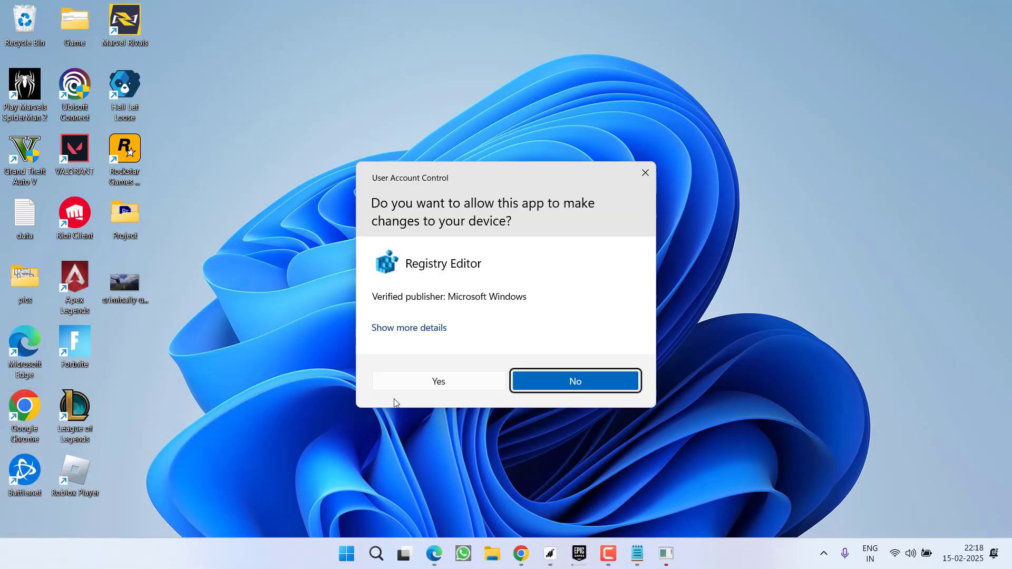
left_click(403, 394)
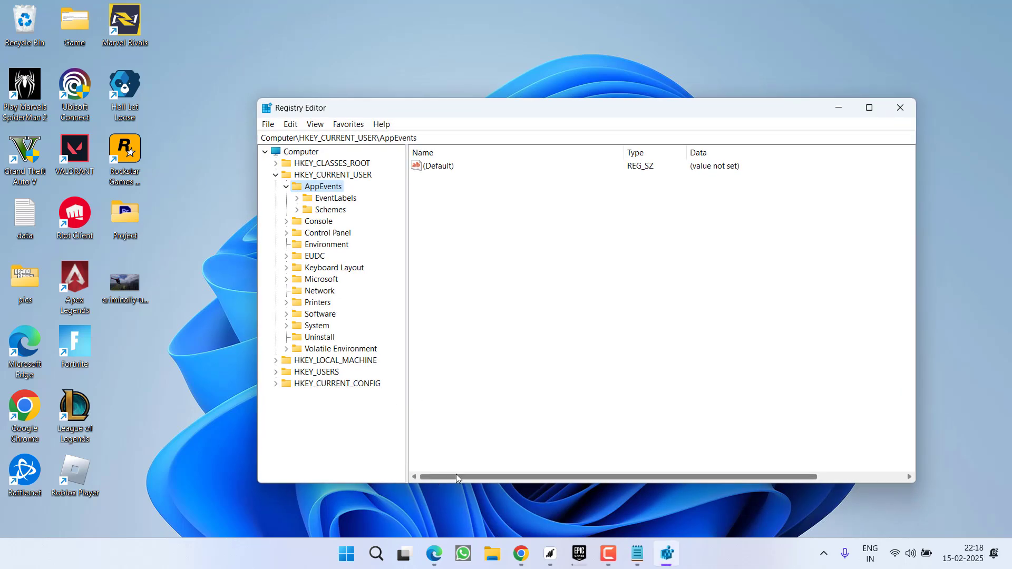
- Copy the GraphicsDrivers path from Notepad and paste it into the Registry Editor address bar to open it
left_click(637, 553)
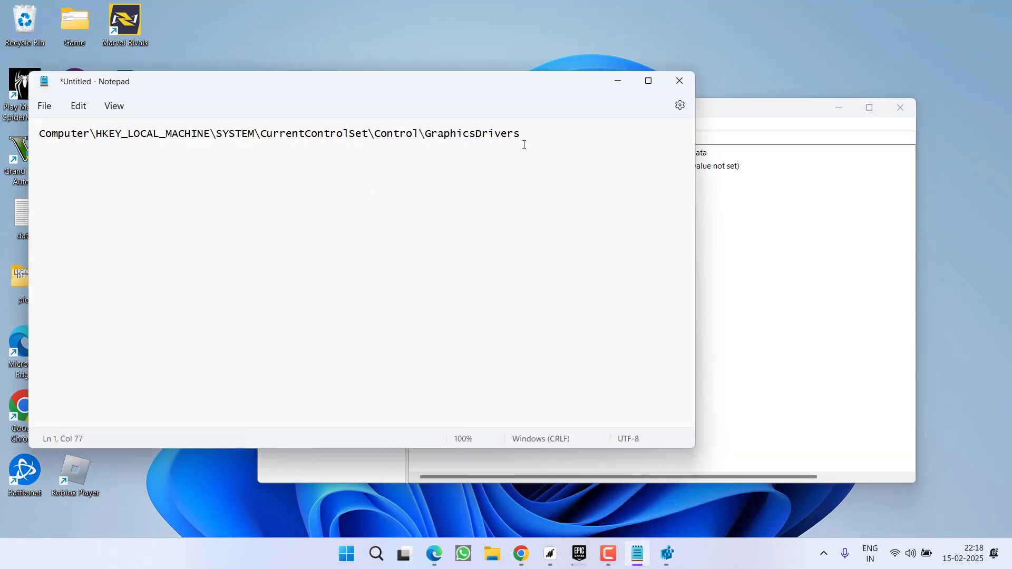
triple_click(396, 136)
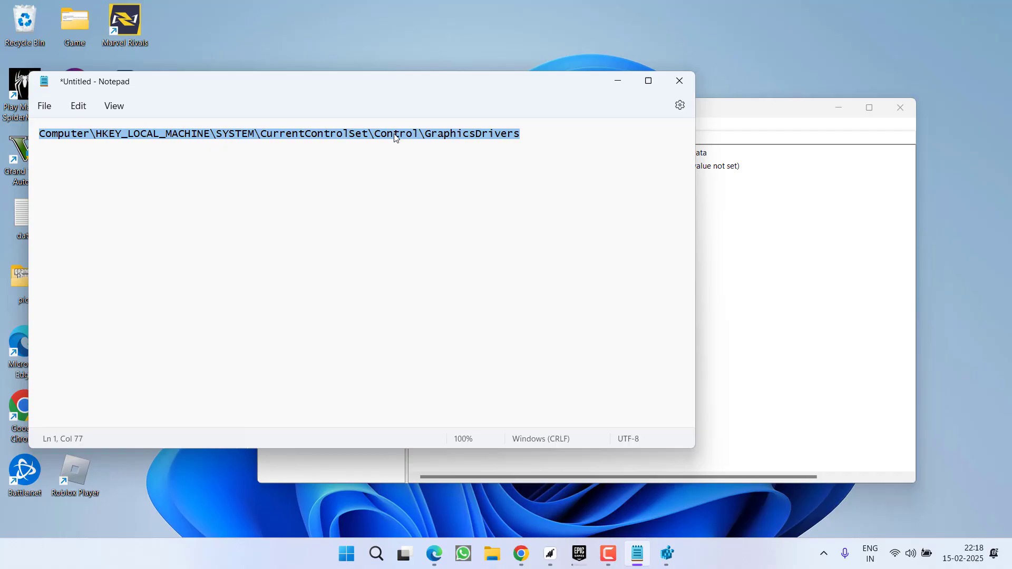
right_click(396, 136)
left_click(430, 206)
left_click(620, 87)
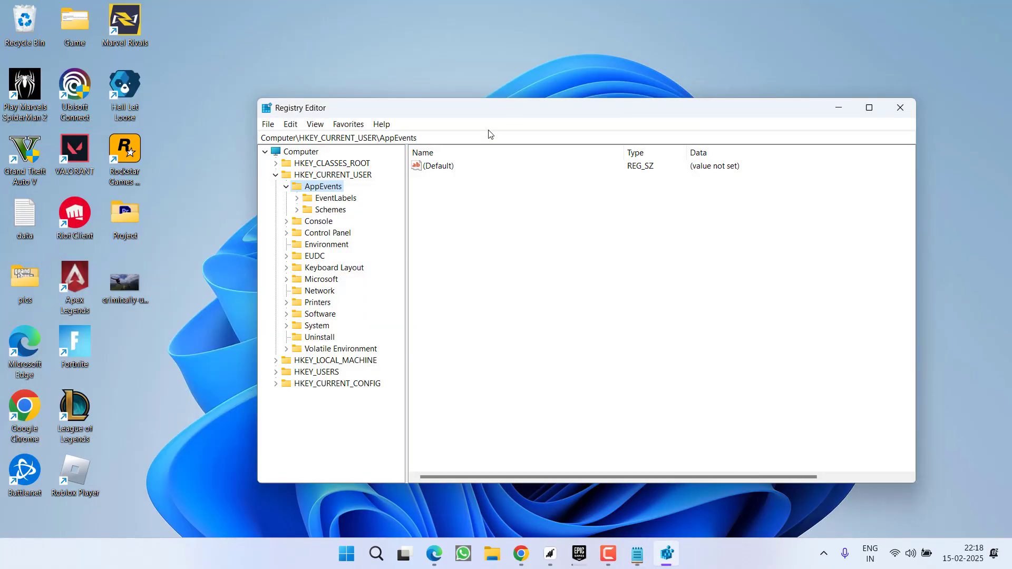
left_click(476, 136)
key("ctrl+v")
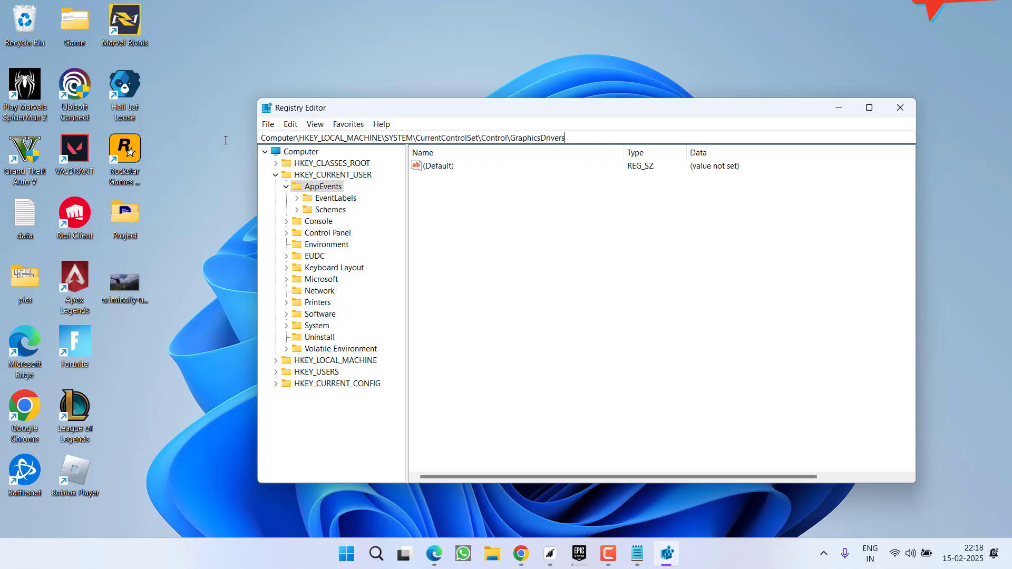
key("Return")
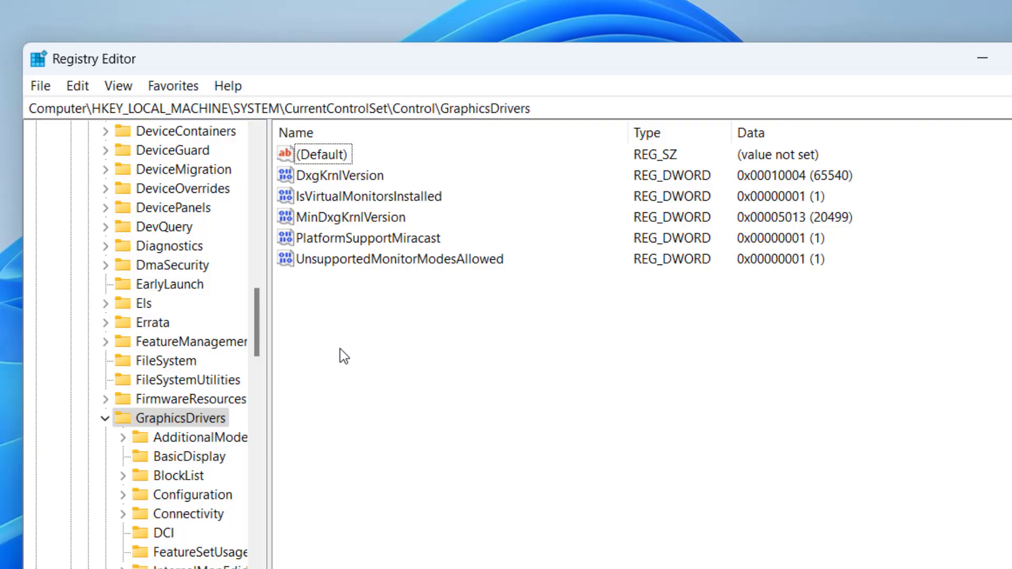
- Create a new DWORD (32-bit) value named TdrLevel in the GraphicsDrivers key
right_click(339, 349)
mouse_move(356, 359)
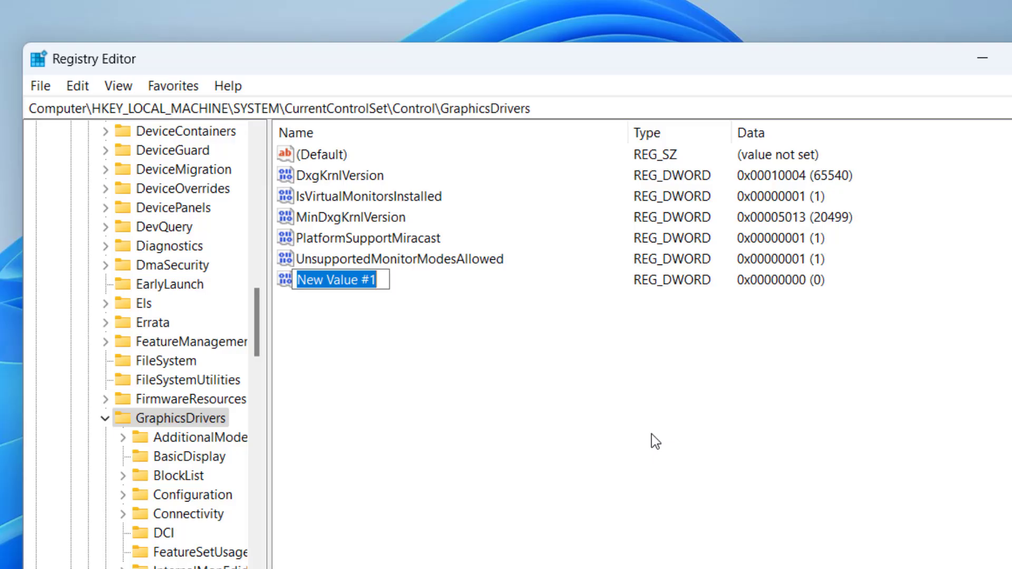
type("Tdr")
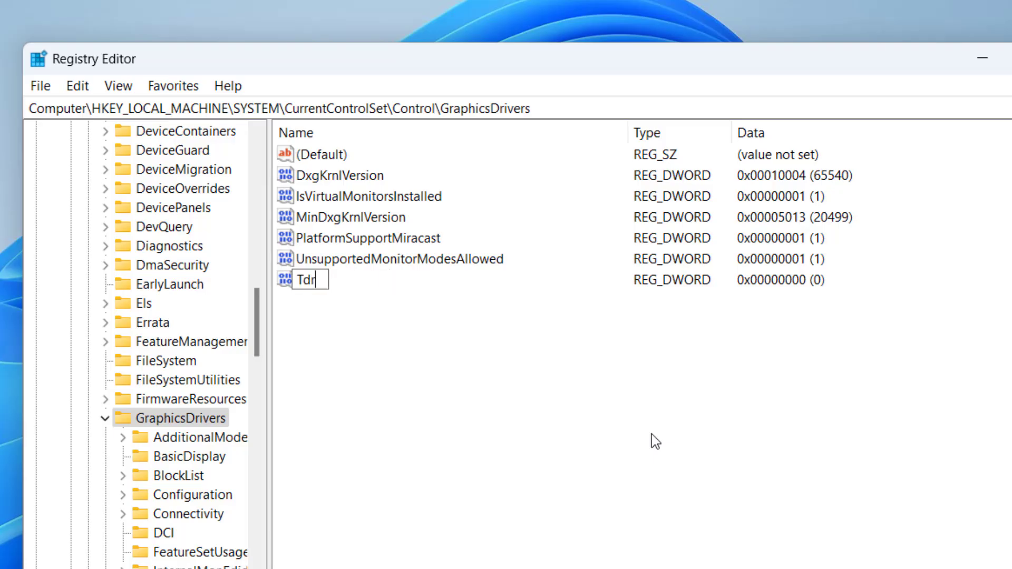
type("Level")
key("Return")
key("Return")
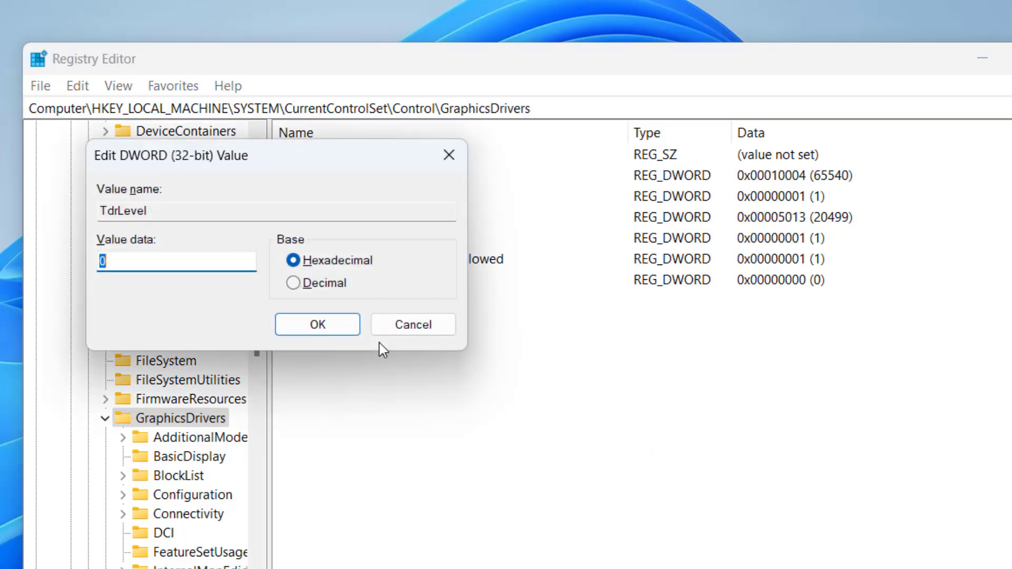
- Set TdrLevel's value data to 0 and save it
left_click(186, 258)
left_click_drag(138, 261, 98, 262)
left_click(141, 263)
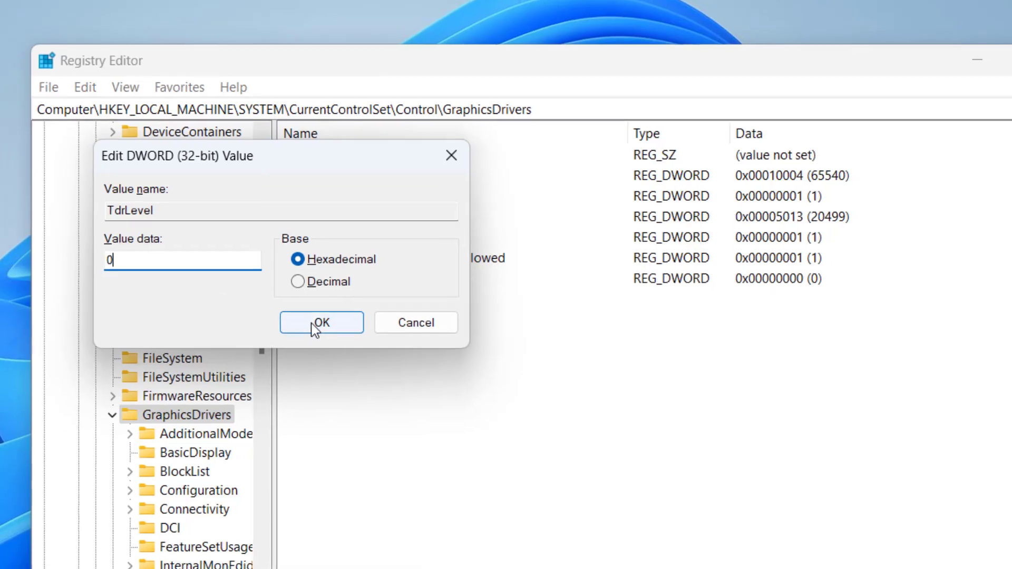
left_click(314, 324)
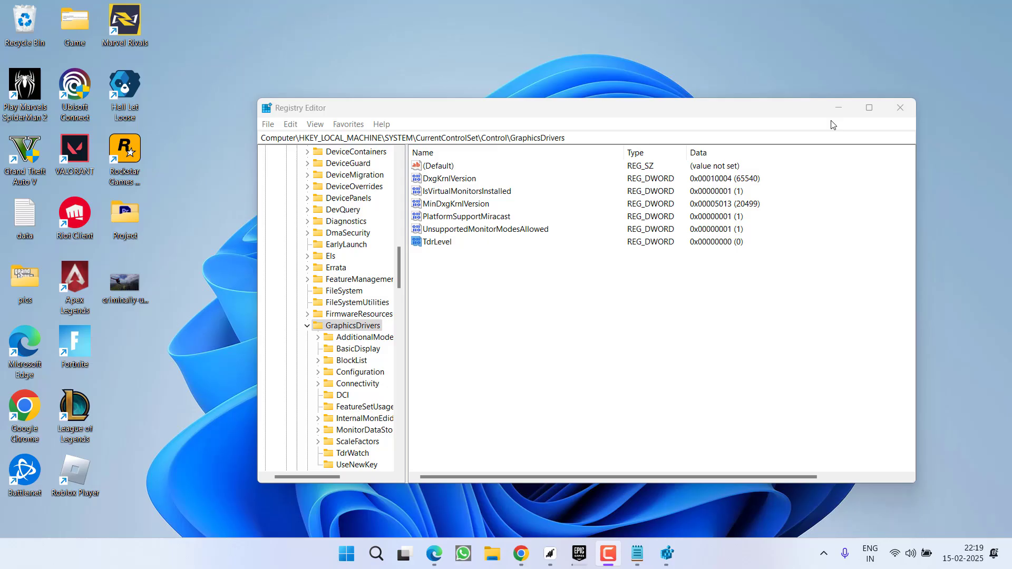
- Minimise the Registry Editor window to reveal the desktop
left_click(838, 107)
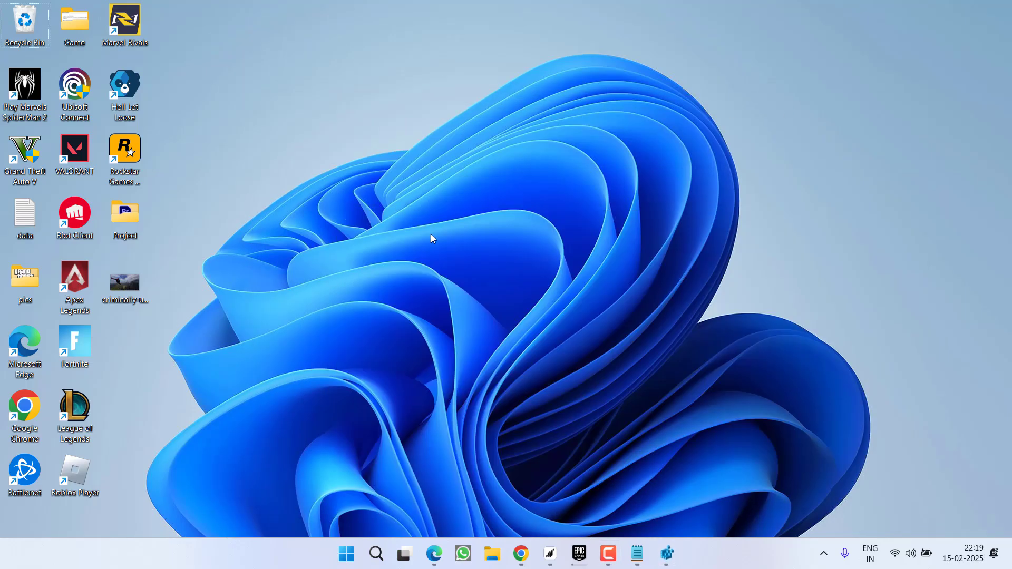